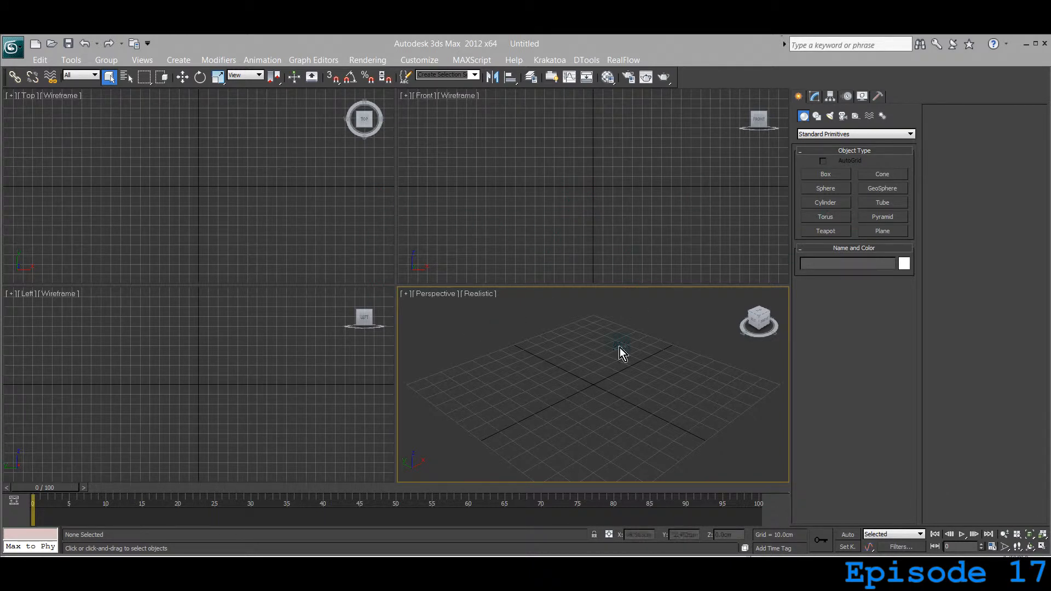
Examine the empty scene by panning the four viewports and orbiting the perspective view
mouse_move(627, 366)
middle_mouse_down()
mouse_move(586, 382)
mouse_move(596, 328)
mouse_move(619, 359)
middle_mouse_up()
mouse_move(597, 174)
middle_mouse_down()
mouse_move(556, 174)
mouse_move(608, 157)
middle_mouse_up()
middle_click_drag(307, 171, 270, 188)
middle_click_drag(263, 356, 247, 386)
mouse_move(565, 399)
middle_mouse_down()
mouse_move(535, 364)
mouse_move(557, 386)
middle_mouse_up()
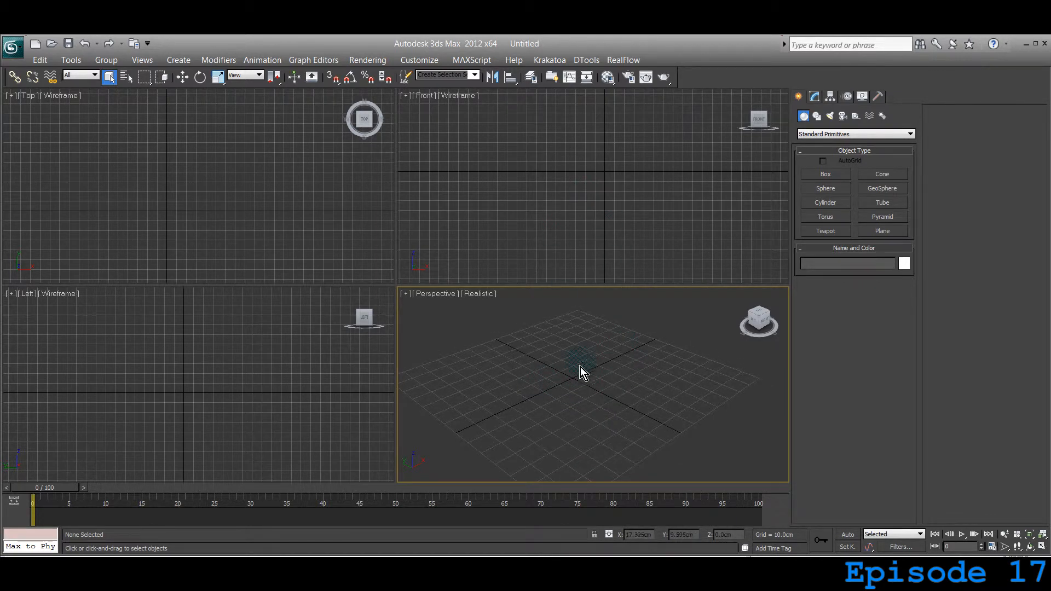
mouse_move(537, 380)
middle_mouse_down()
mouse_move(525, 383)
mouse_move(532, 392)
mouse_move(556, 384)
middle_mouse_up()
left_click(1029, 547)
mouse_move(608, 383)
left_mouse_down()
mouse_move(570, 335)
mouse_move(636, 360)
mouse_move(619, 399)
mouse_move(597, 359)
mouse_move(634, 375)
mouse_move(615, 378)
left_mouse_up()
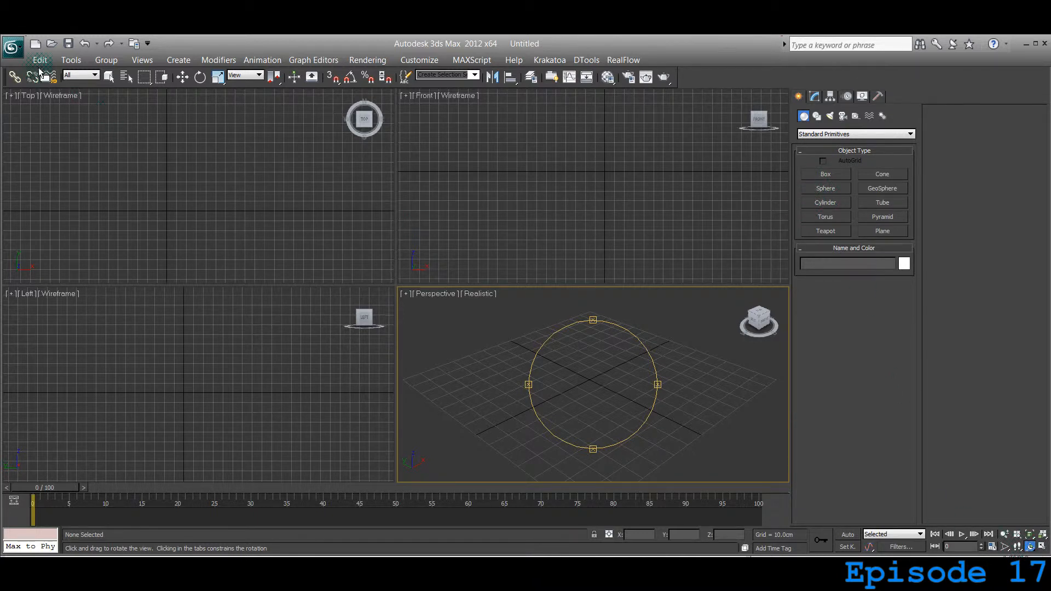
left_click(109, 79)
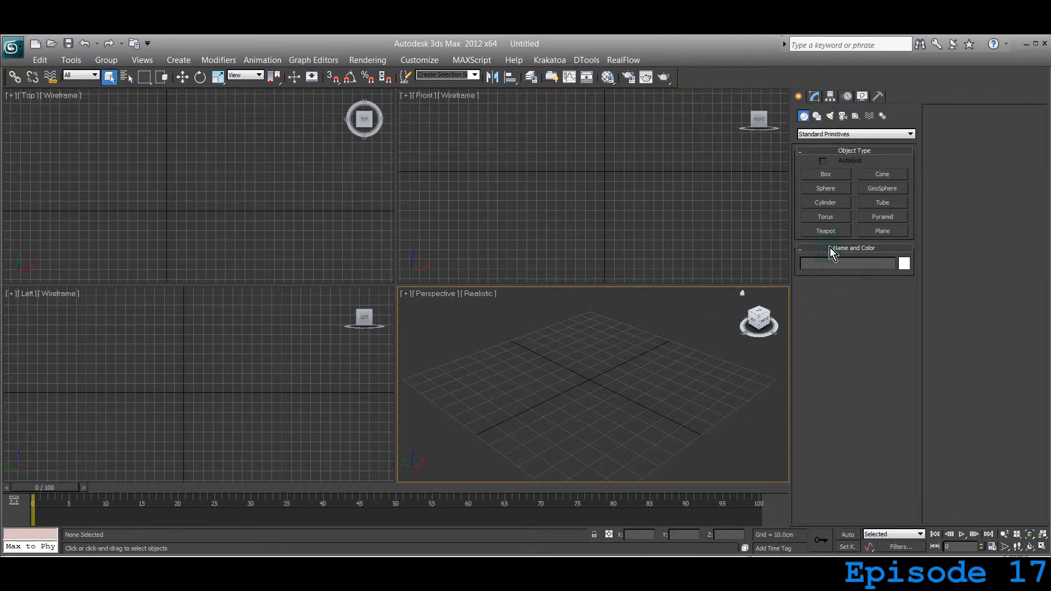
Create a wide cylinder near the grid centre in the perspective view, about 23 cm in radius and 45 cm high
left_click(827, 204)
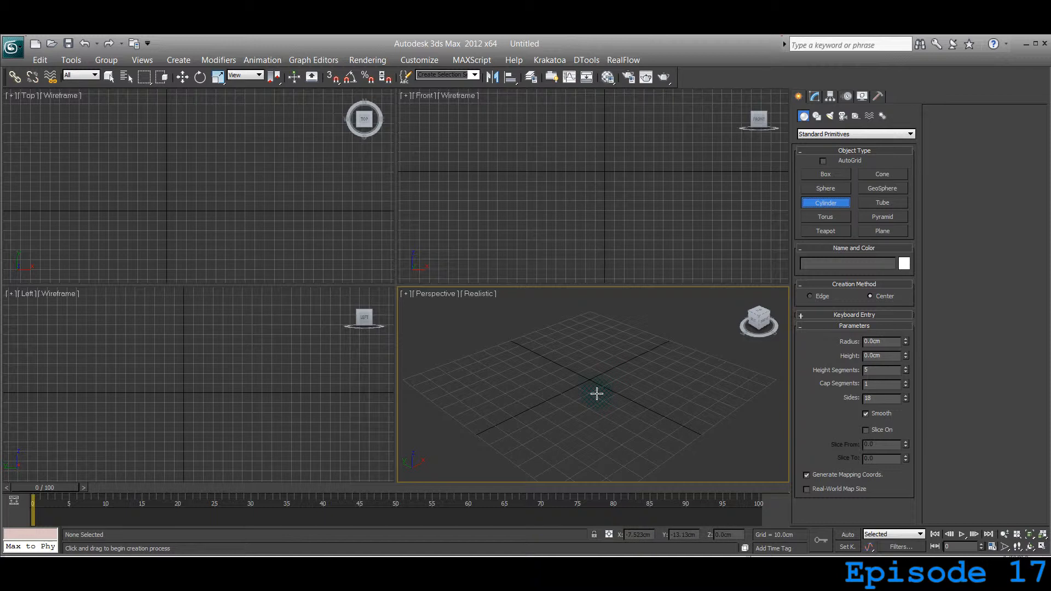
left_click_drag(602, 387, 592, 413)
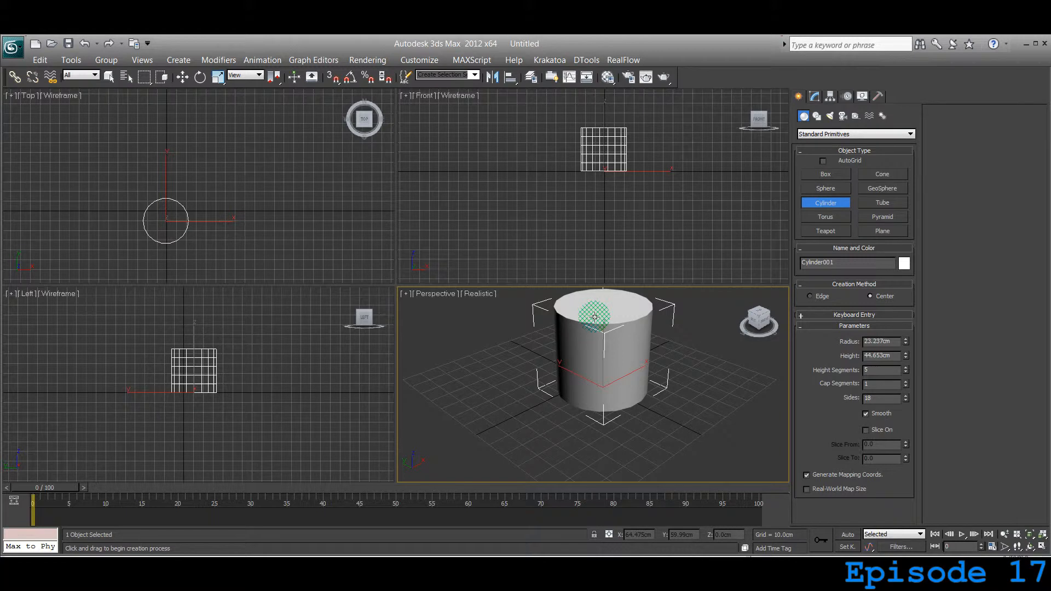
middle_click_drag(564, 390, 572, 428)
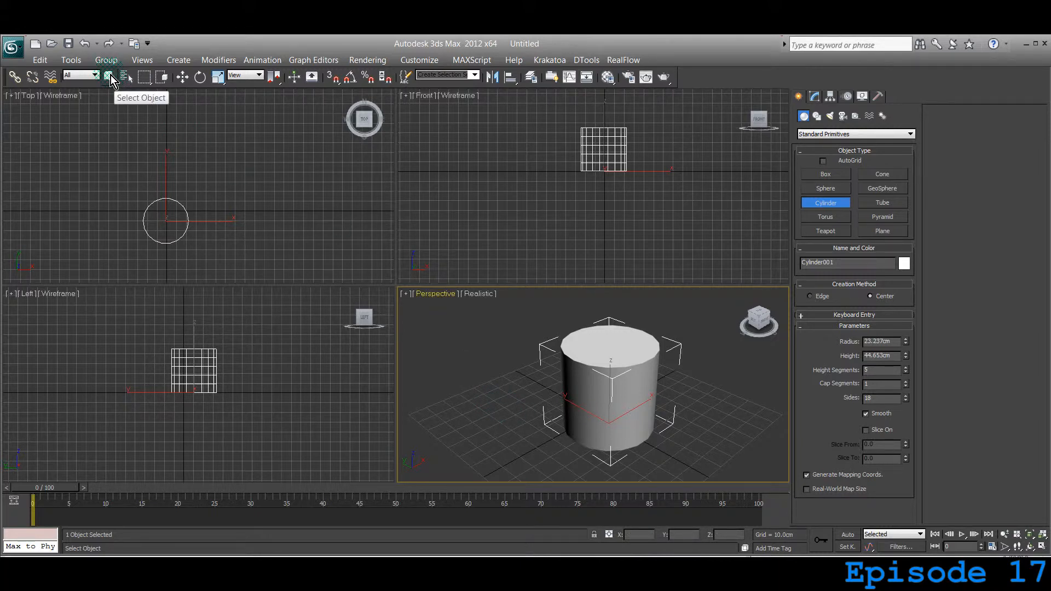
Create a second, narrower cylinder beside the first, about 11 cm in radius and 62 cm high, and finish cylinder creation
left_click_drag(514, 419, 495, 424)
left_click(478, 302)
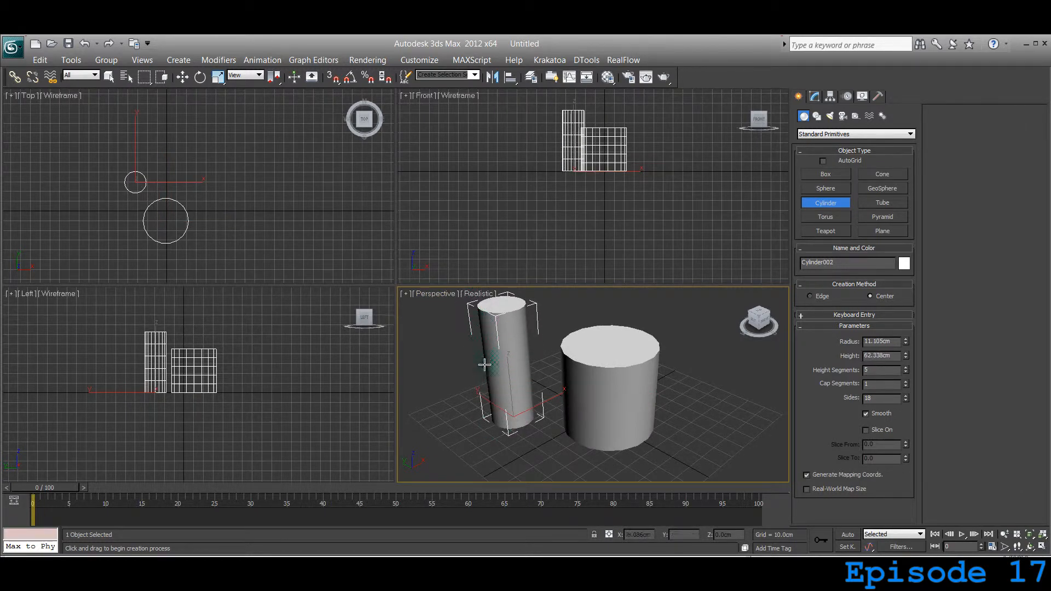
left_click(114, 80)
middle_click_drag(534, 389, 547, 435)
middle_click_drag(630, 400, 626, 356)
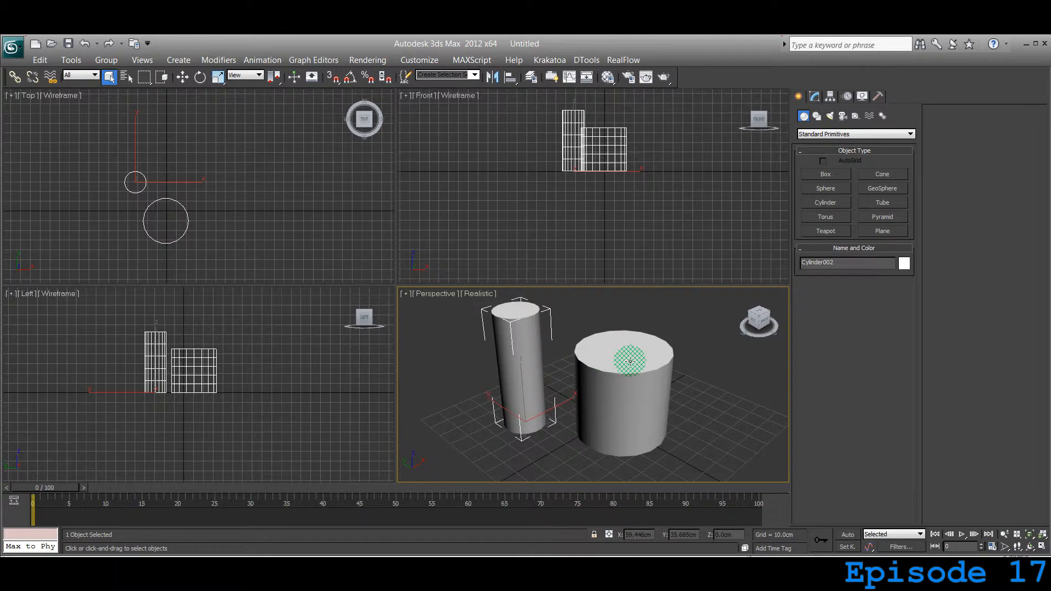
Open the wide cylinder's parameters for modification and try out different radius and height values
left_click(630, 361)
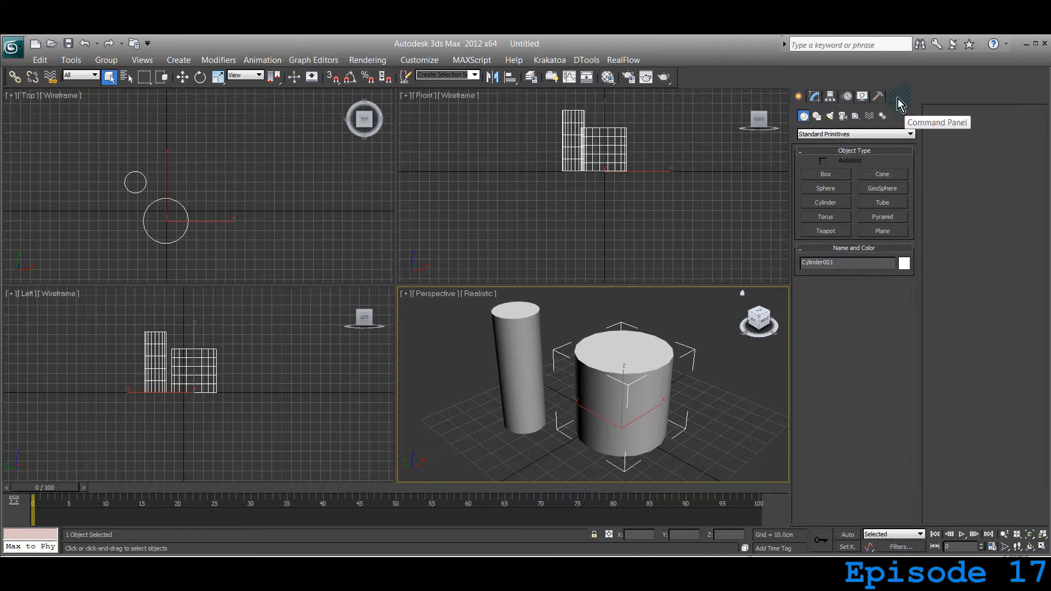
left_click(816, 97)
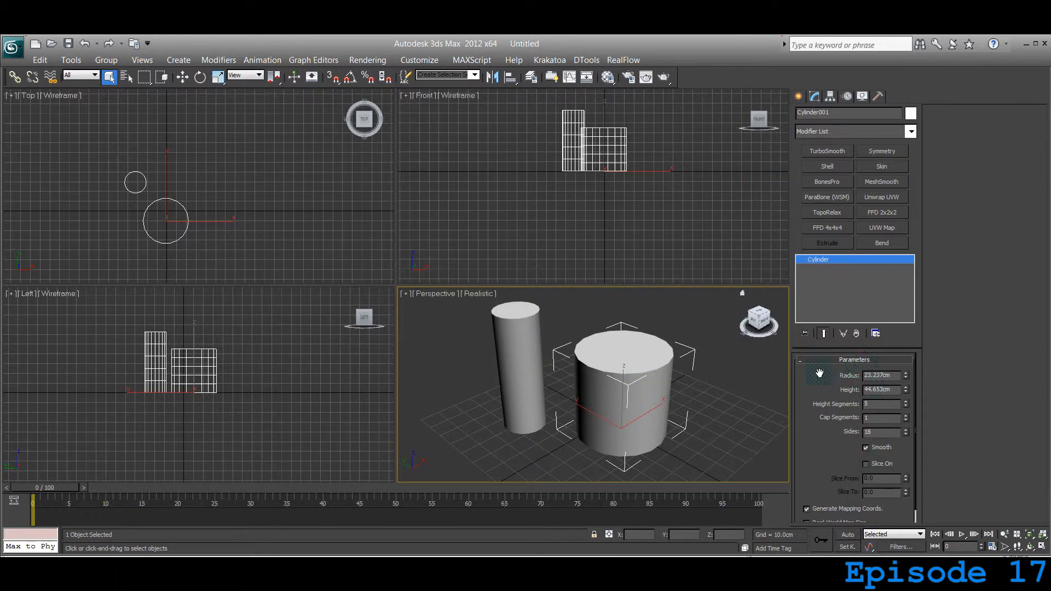
left_click(801, 363)
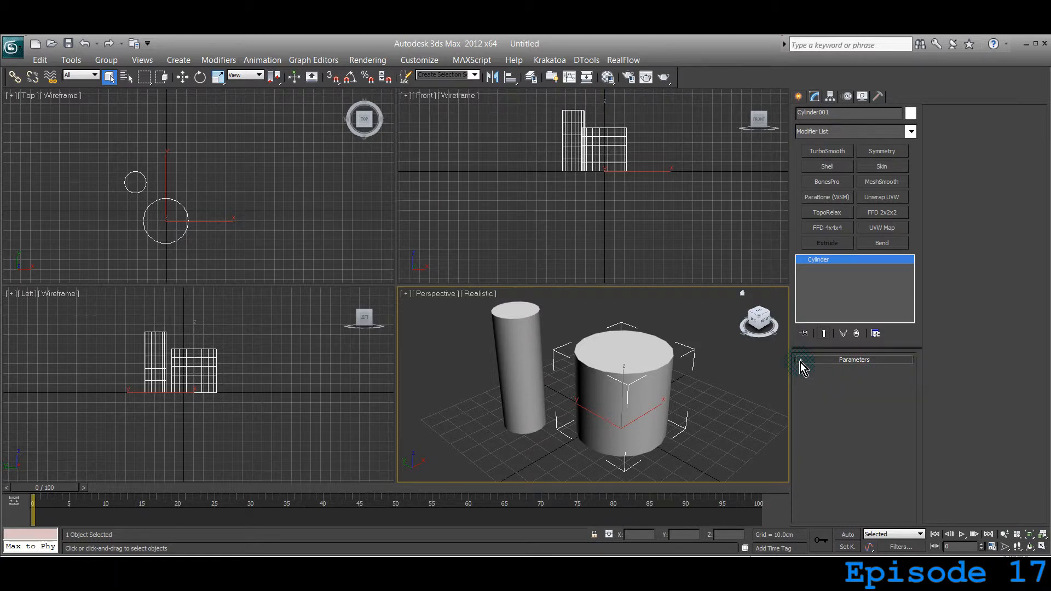
left_click(801, 363)
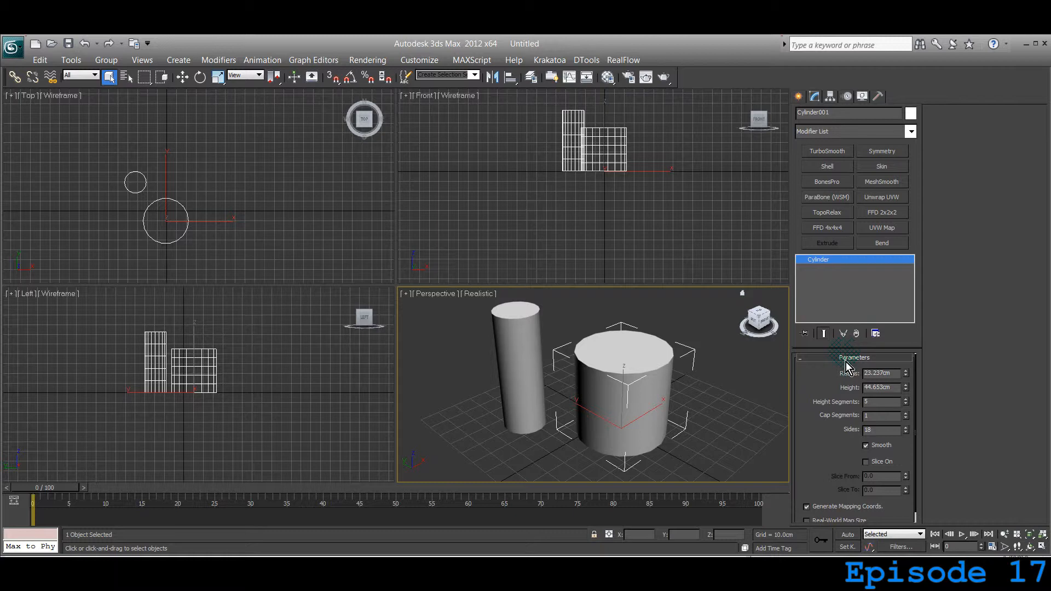
mouse_move(820, 419)
left_mouse_down()
mouse_move(815, 393)
mouse_move(817, 428)
left_mouse_up()
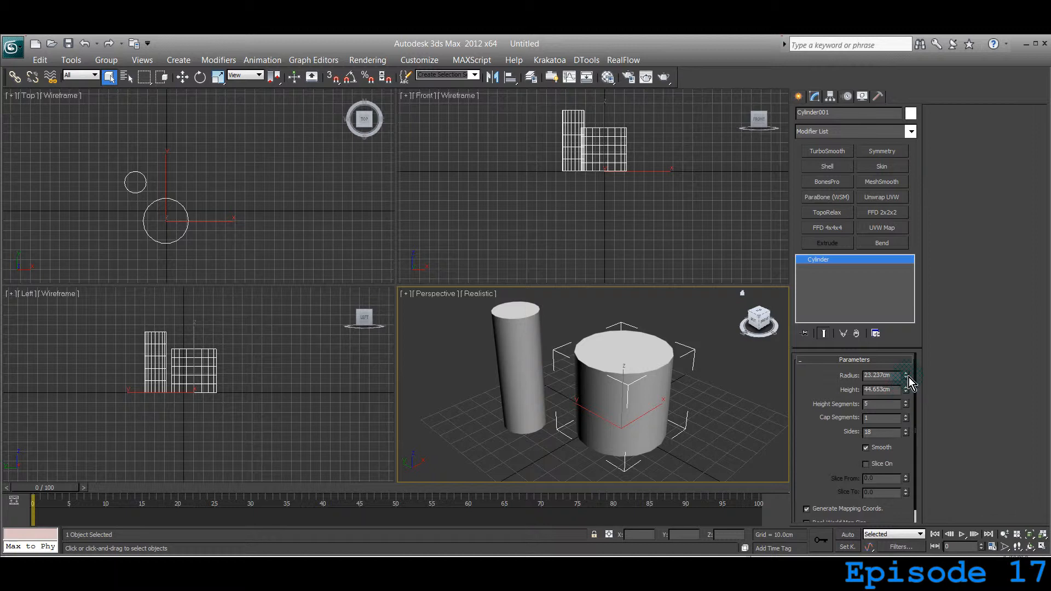
left_click_drag(909, 375, 905, 411)
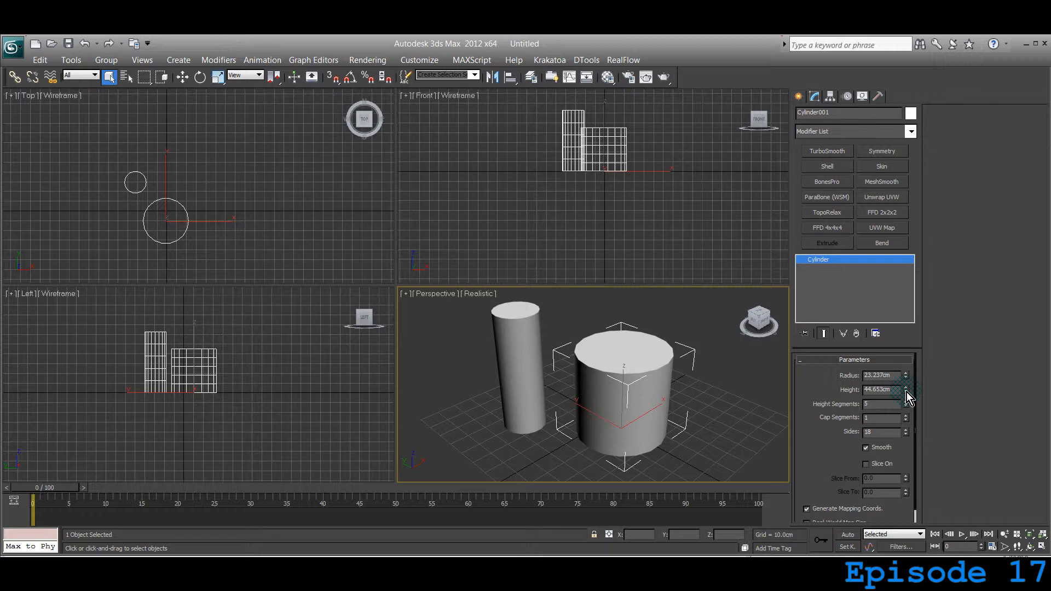
mouse_move(906, 392)
left_mouse_down()
mouse_move(907, 375)
mouse_move(905, 393)
left_mouse_up()
Set the wide cylinder's height segments to 11
scroll(559, 205, "up", 6)
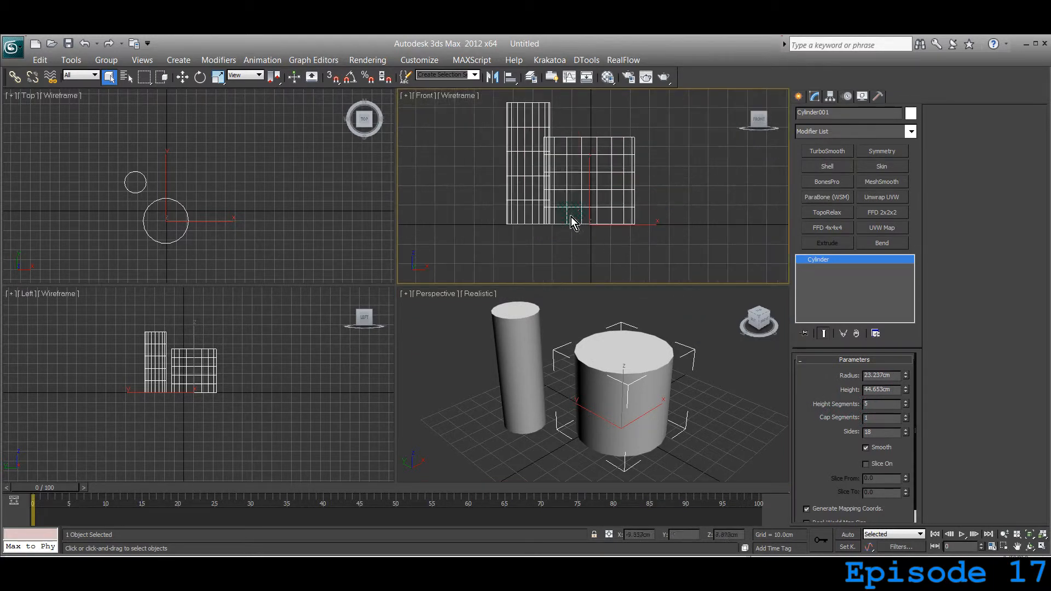
middle_click_drag(572, 208, 573, 243)
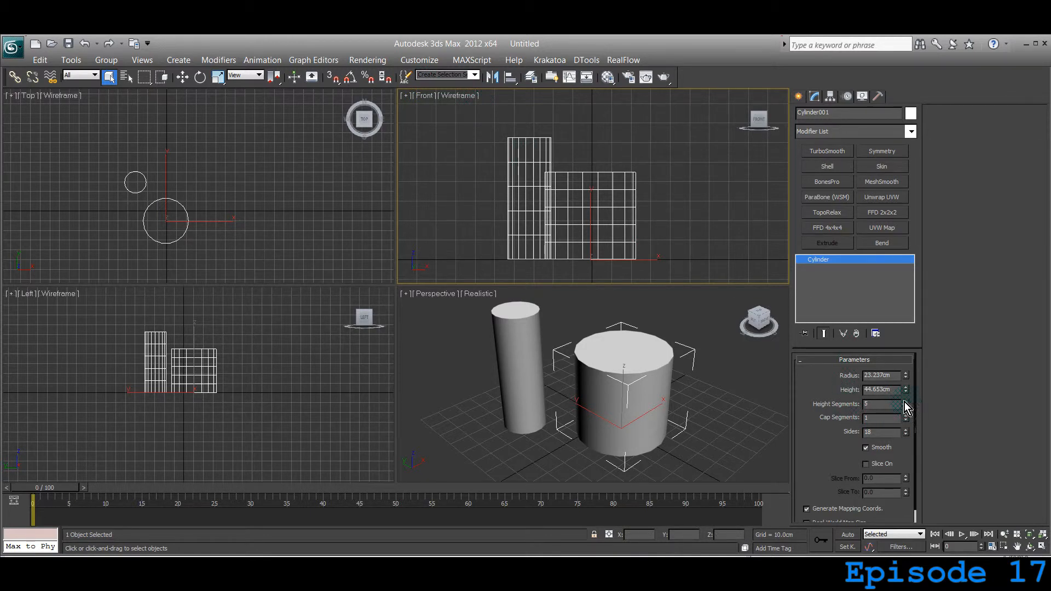
left_click_drag(907, 402, 907, 402)
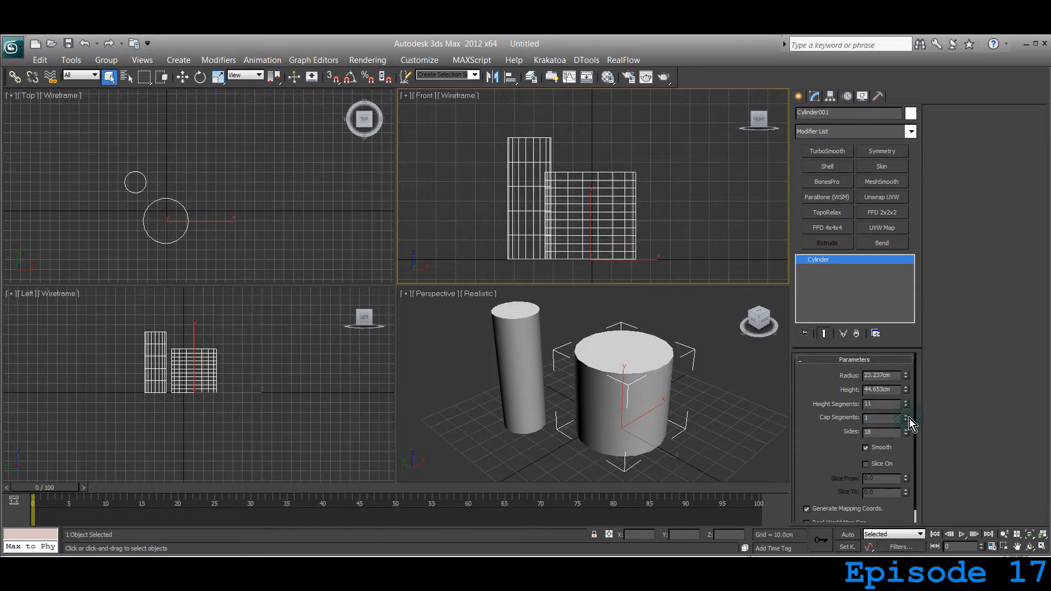
Set the wide cylinder's cap segments to 4
middle_click_drag(203, 225, 281, 193)
scroll(262, 221, "up", 3)
scroll(272, 197, "up", 4)
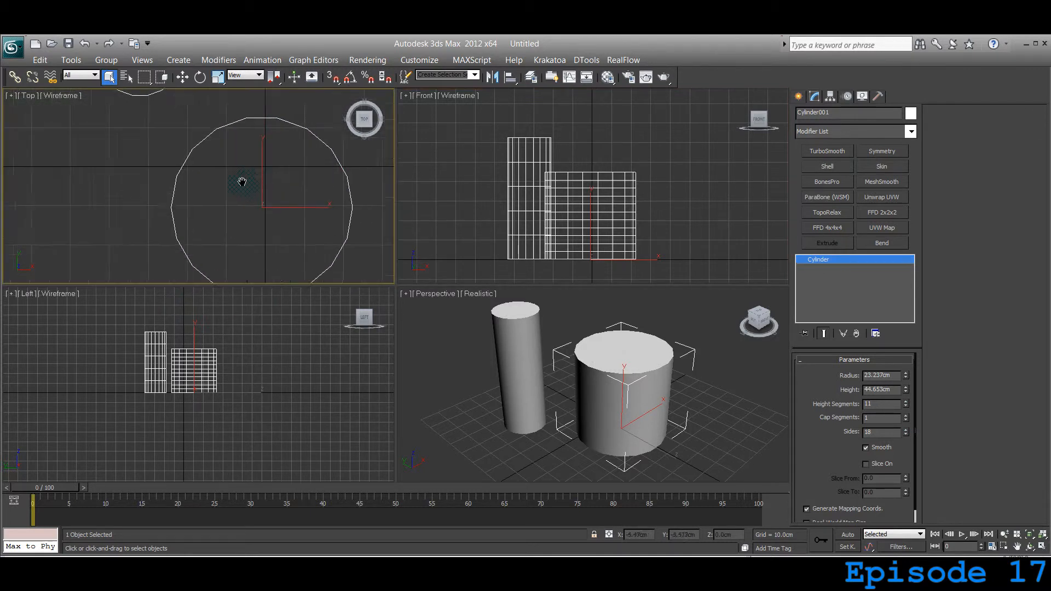
left_click(906, 416)
left_click(907, 415)
left_click(906, 415)
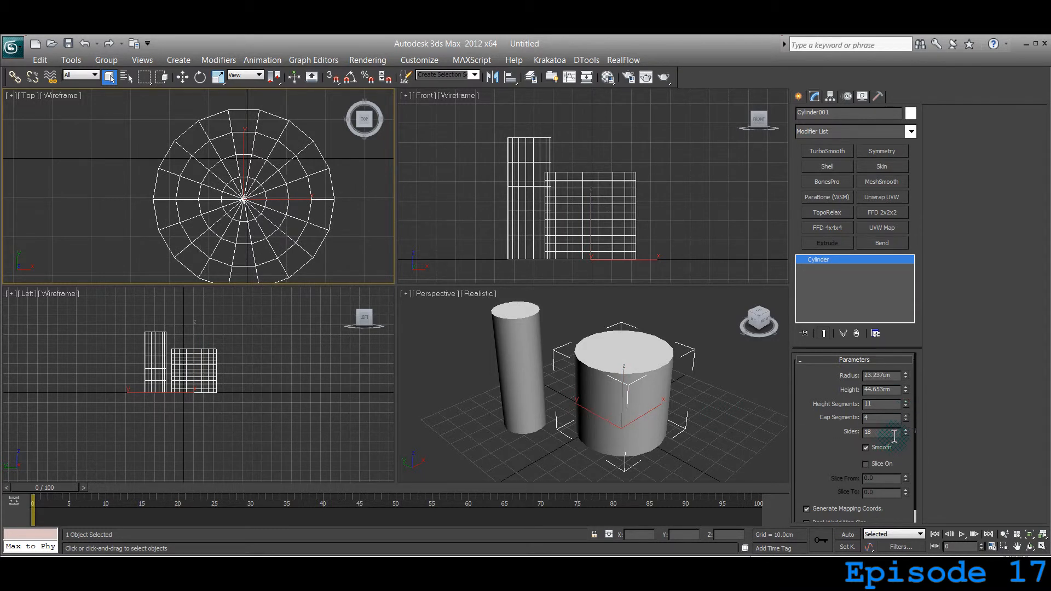
Set the wide cylinder's number of sides to 32
left_click(907, 430)
left_click(906, 431)
left_click(906, 431)
left_click(907, 431)
left_click(907, 430)
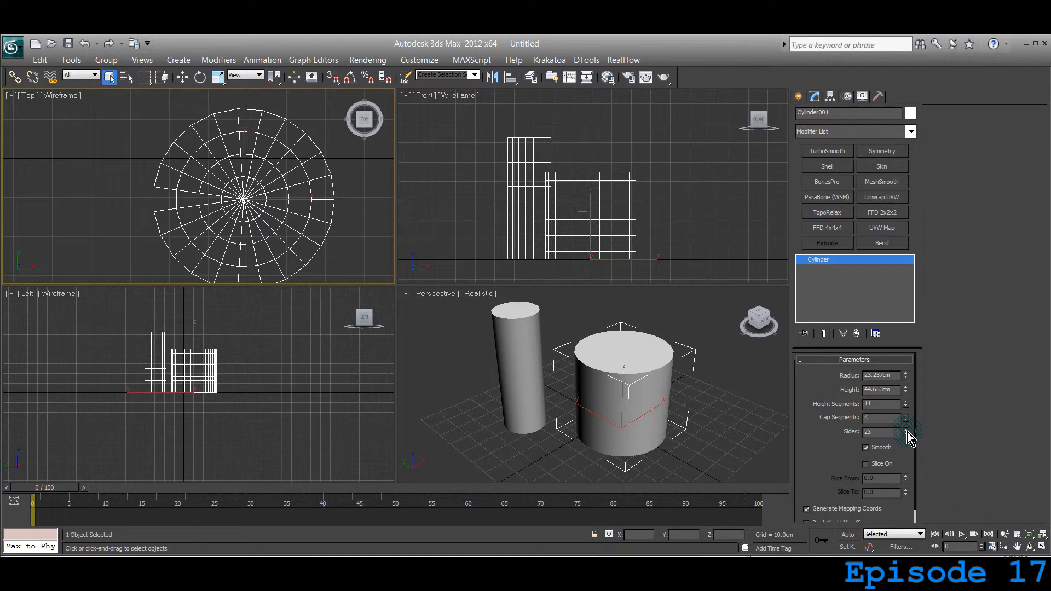
left_click_drag(888, 435, 849, 435)
type("32")
key("Return")
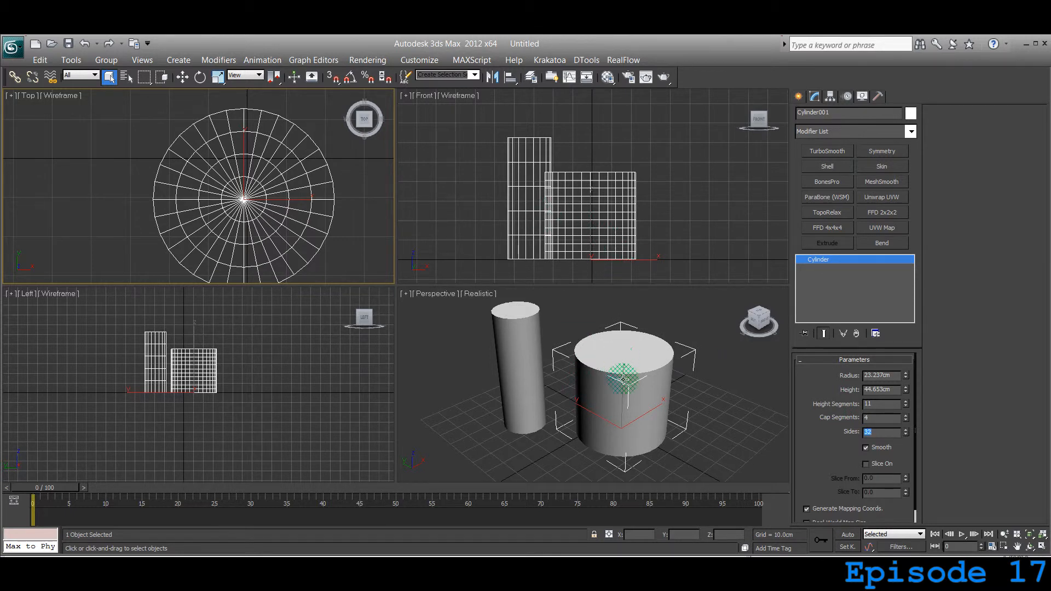
Turn on Edged Faces display in the perspective viewport
mouse_move(611, 394)
middle_mouse_down()
mouse_move(580, 418)
mouse_move(594, 399)
middle_mouse_up()
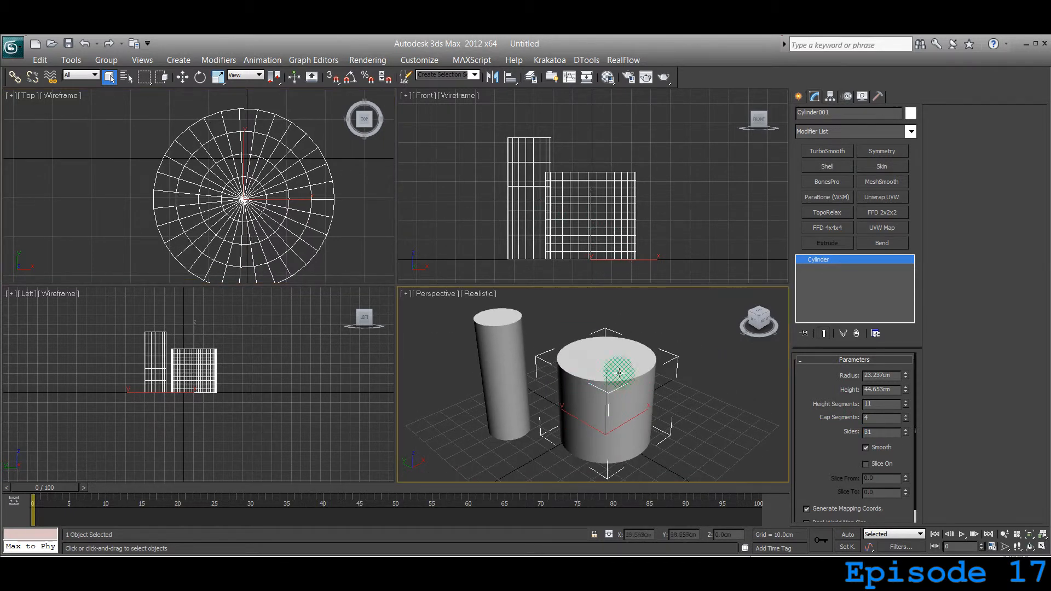
left_click(480, 295)
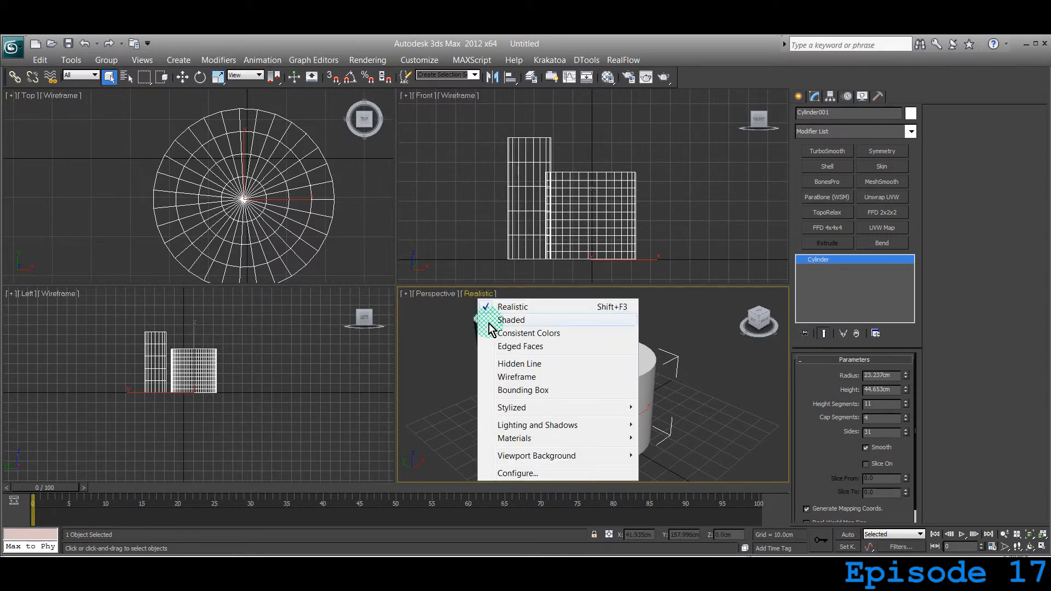
left_click(489, 353)
middle_click_drag(565, 375, 648, 412)
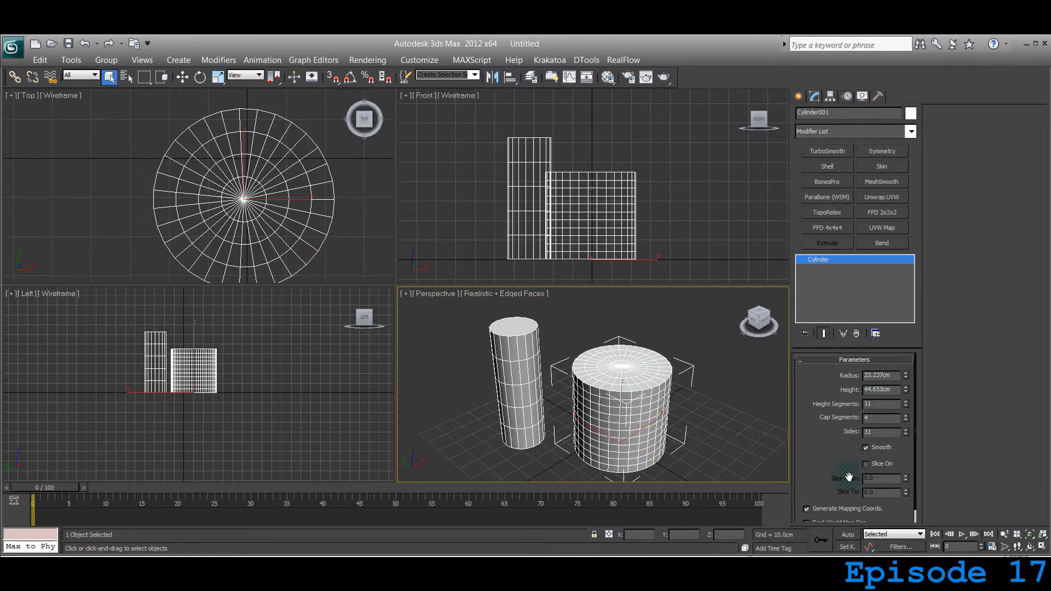
Enable Slice On for the narrow cylinder and try out different Slice From angles
left_click_drag(825, 396, 825, 383)
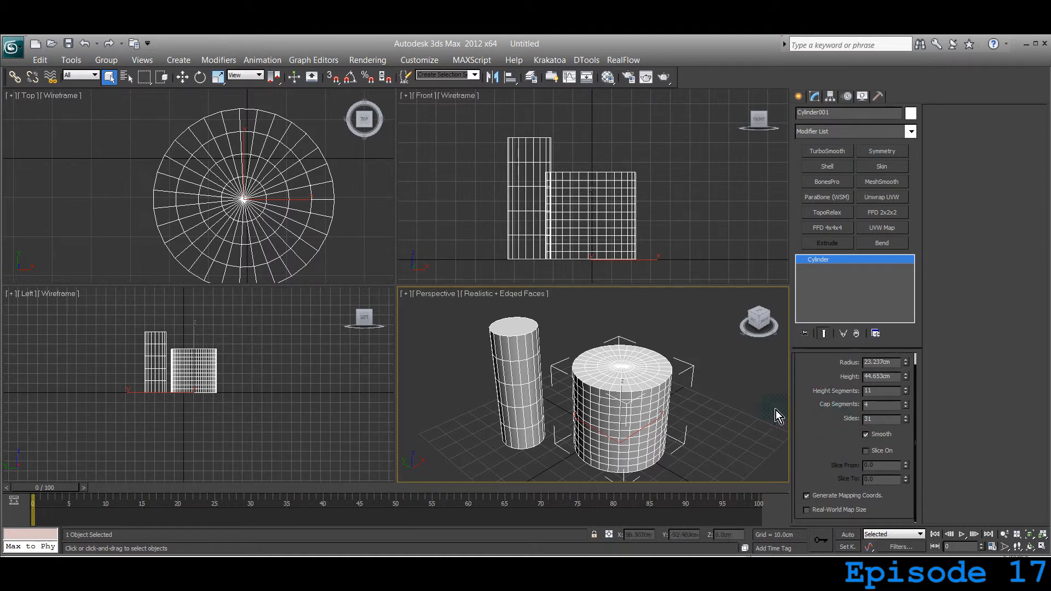
left_click(511, 353)
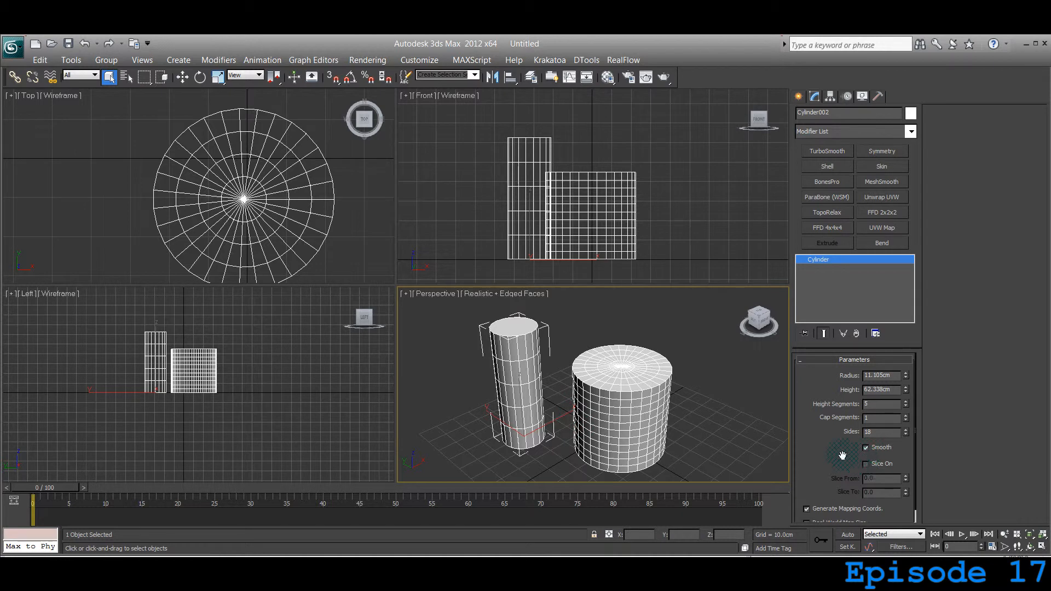
left_click_drag(847, 458, 847, 412)
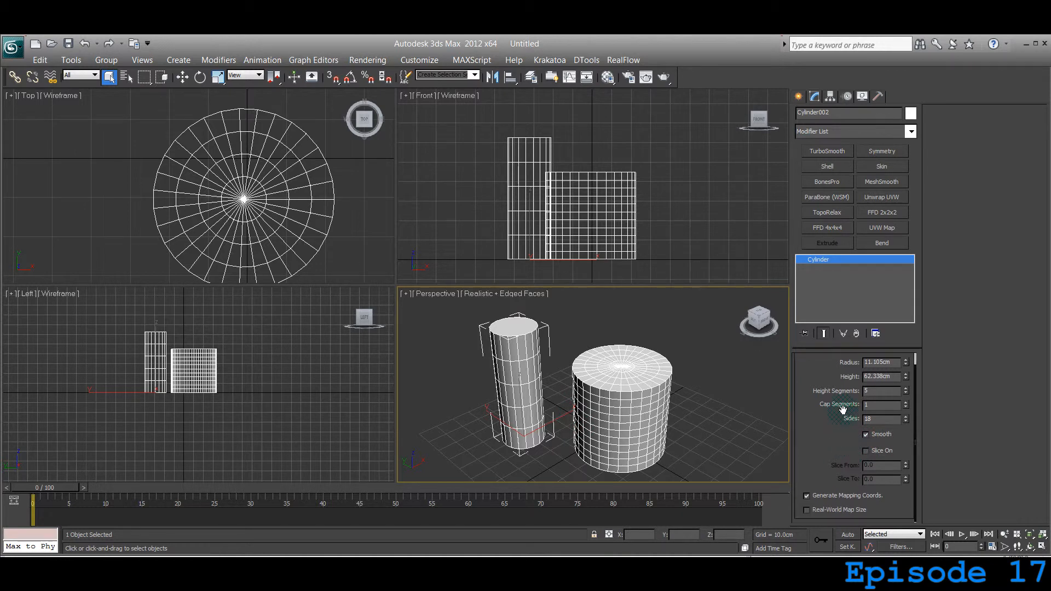
left_click(866, 451)
left_click_drag(906, 465, 872, 197)
right_click(872, 199)
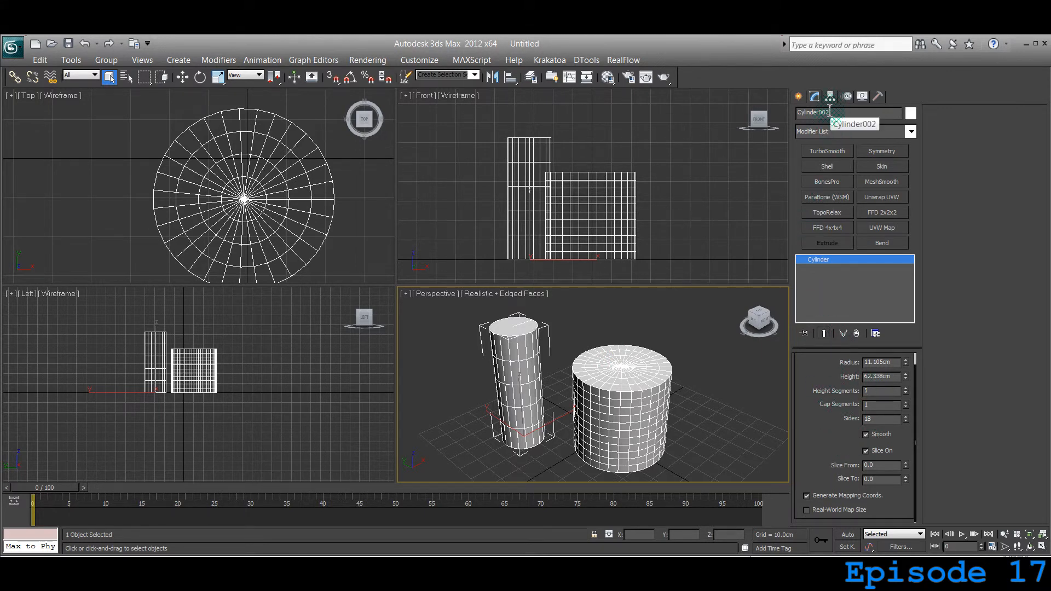
Return to the creation tools for standard primitives
left_click(801, 98)
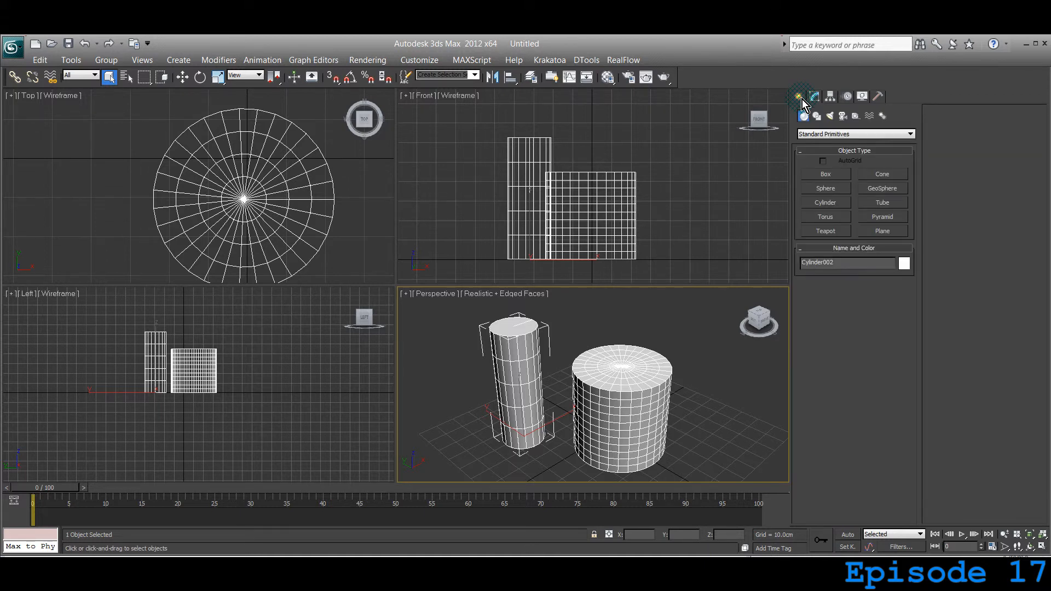
left_click(816, 204)
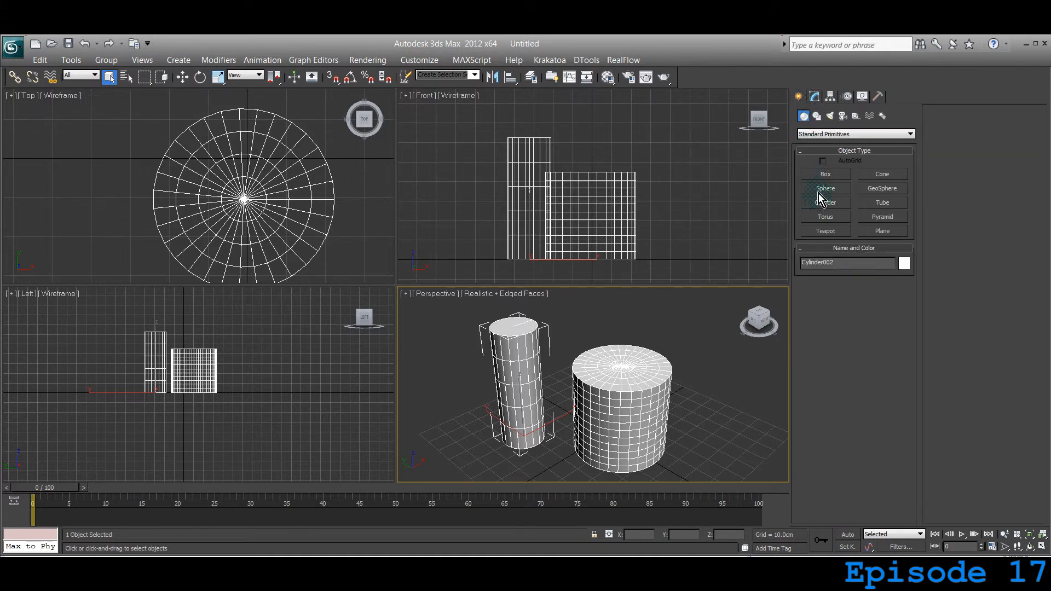